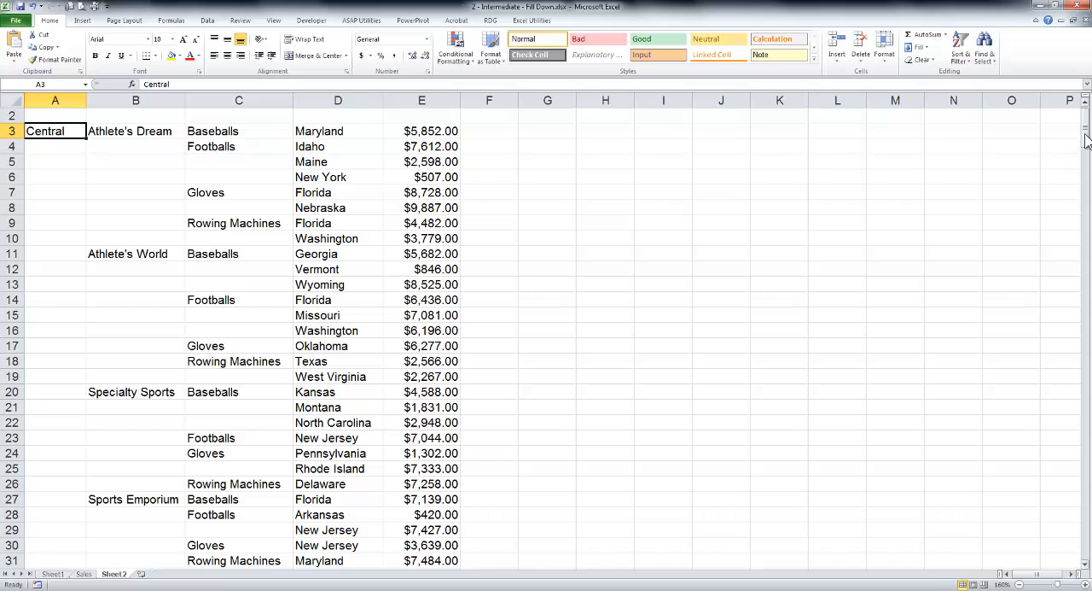
Examine the blank cells beneath each region, purchaser and product label throughout the sales table.
{"action": "left_click_drag", "start_coordinate": [1085, 136], "coordinate": [1068, 201]}
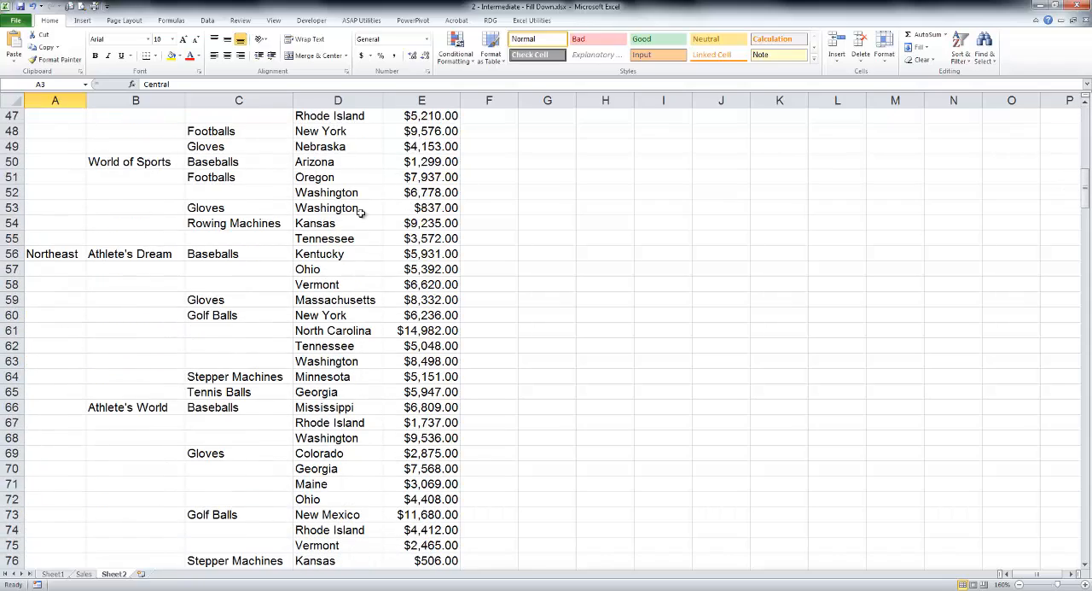
{"action": "left_click", "coordinate": [60, 256]}
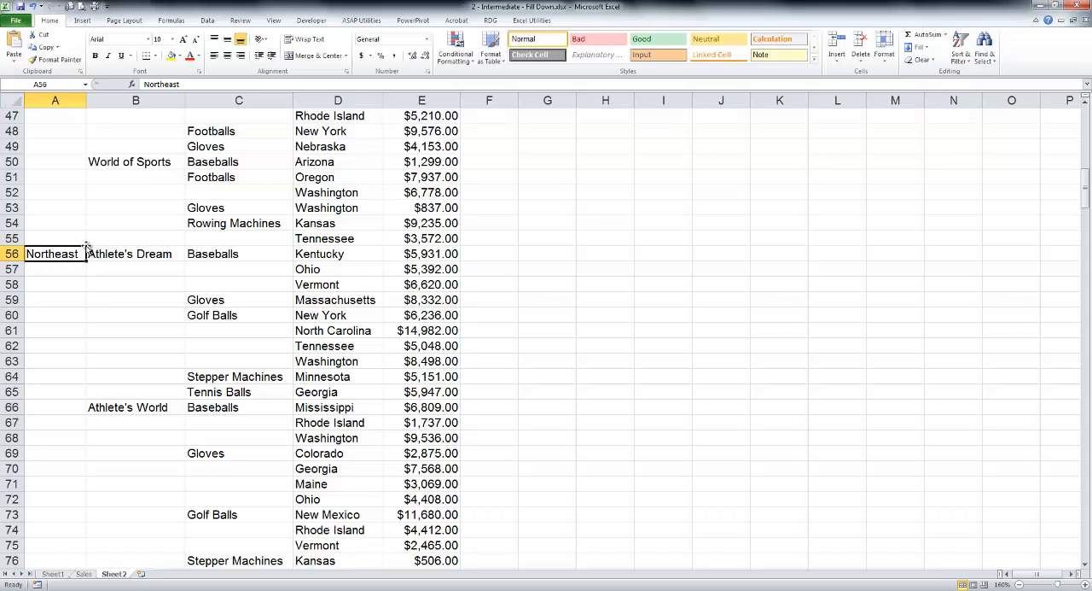
{"action": "left_click_drag", "start_coordinate": [1087, 199], "coordinate": [1081, 124]}
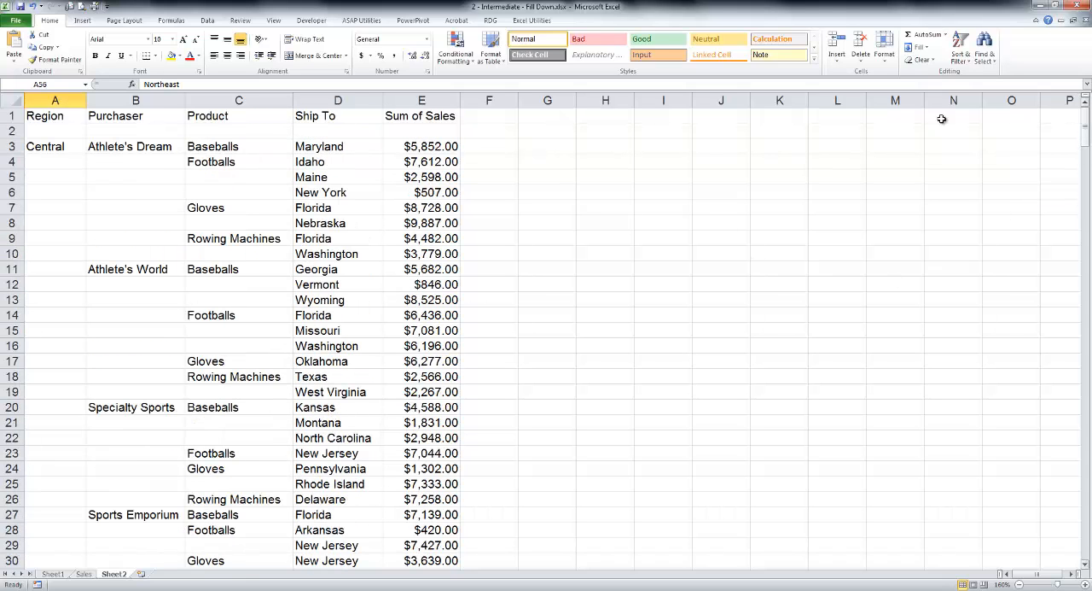
{"action": "left_click", "coordinate": [139, 146]}
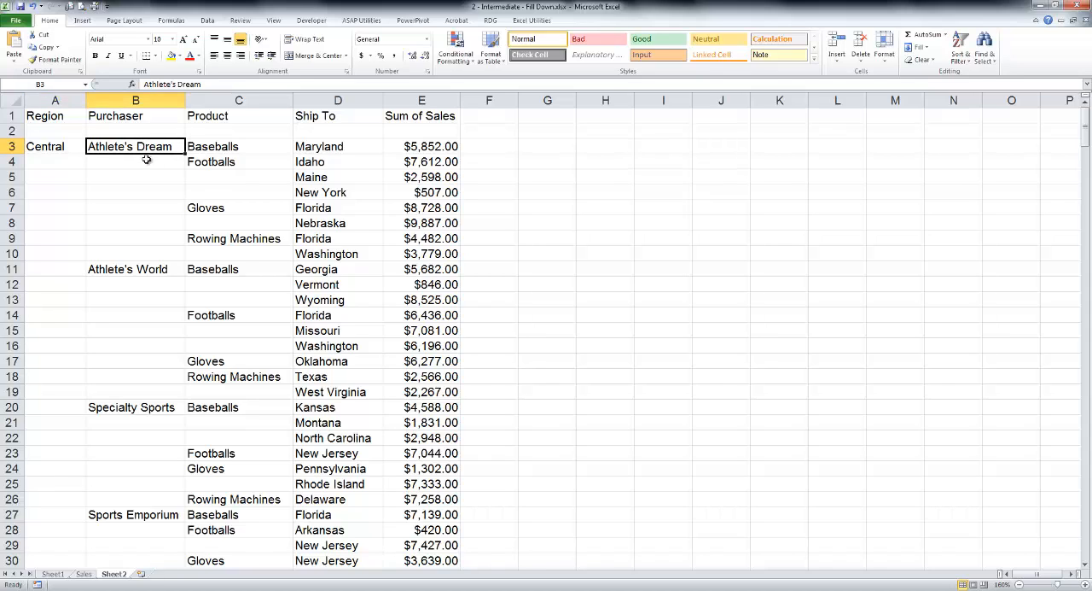
{"action": "left_click", "coordinate": [120, 271]}
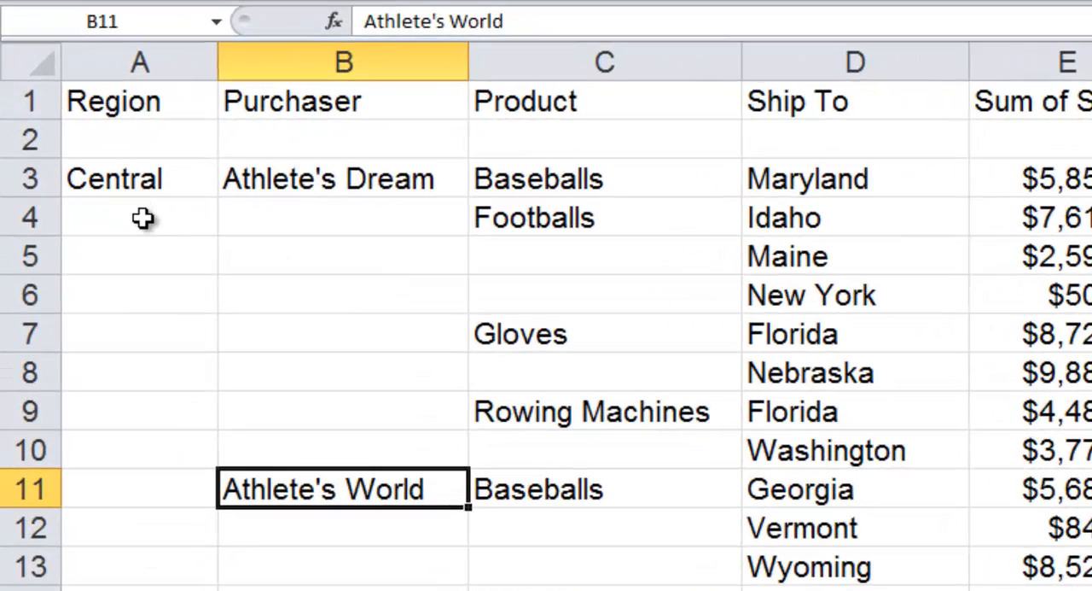
{"action": "left_click_drag", "start_coordinate": [142, 218], "coordinate": [43, 590]}
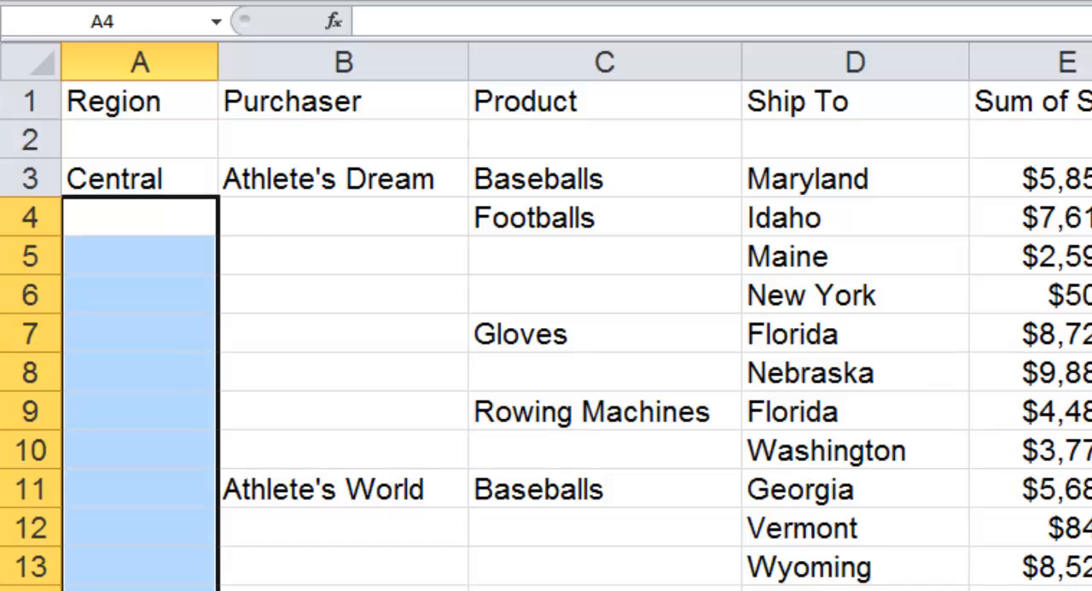
{"action": "left_click", "coordinate": [353, 217]}
{"action": "left_click_drag", "start_coordinate": [353, 231], "coordinate": [317, 441]}
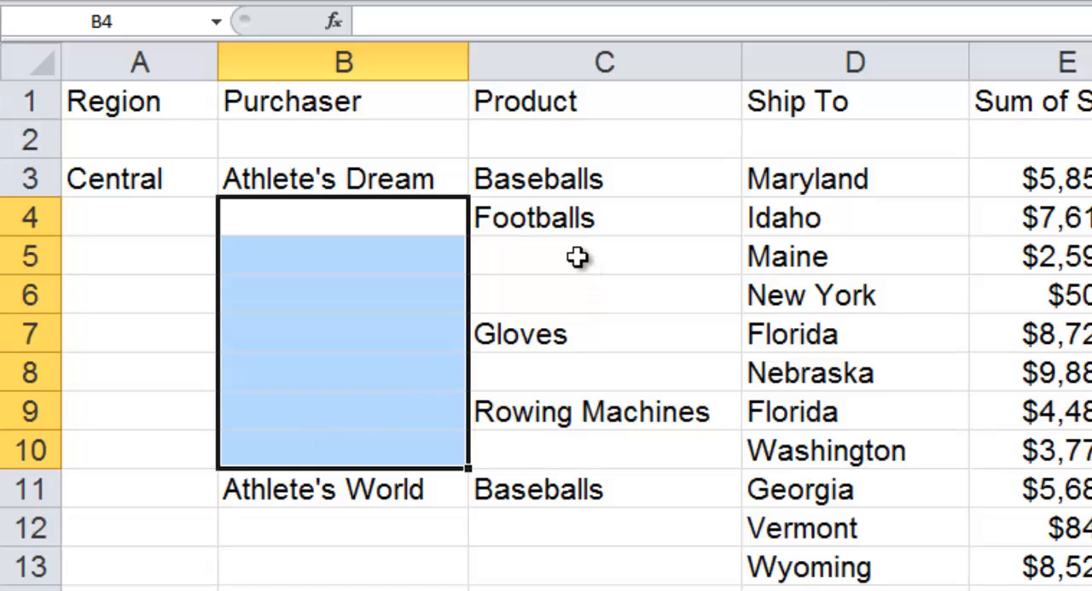
{"action": "left_click_drag", "start_coordinate": [576, 257], "coordinate": [575, 295]}
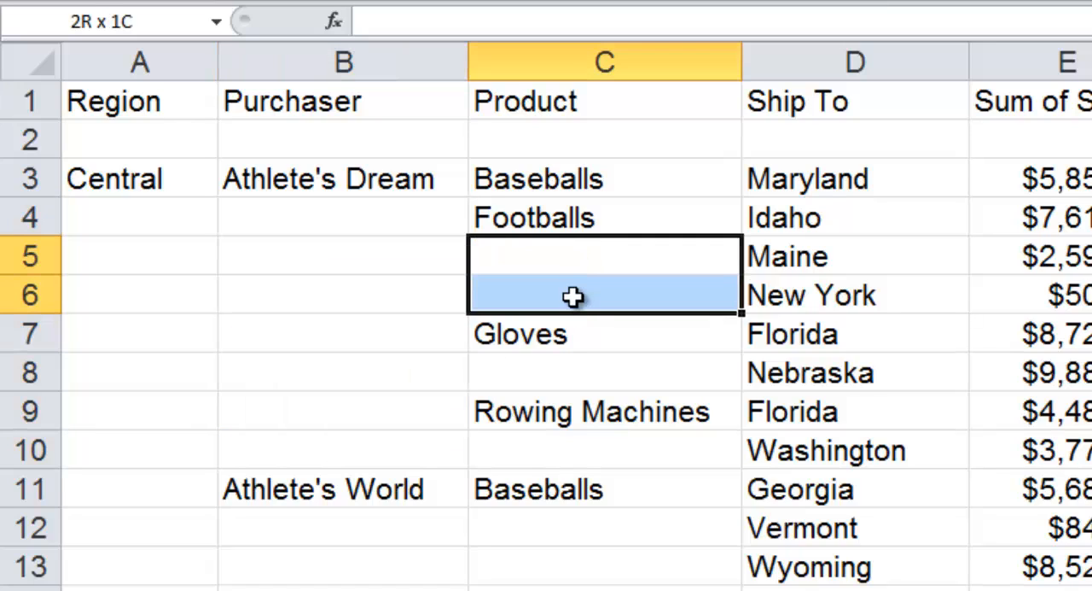
{"action": "left_click", "coordinate": [528, 381]}
{"action": "left_click", "coordinate": [528, 461]}
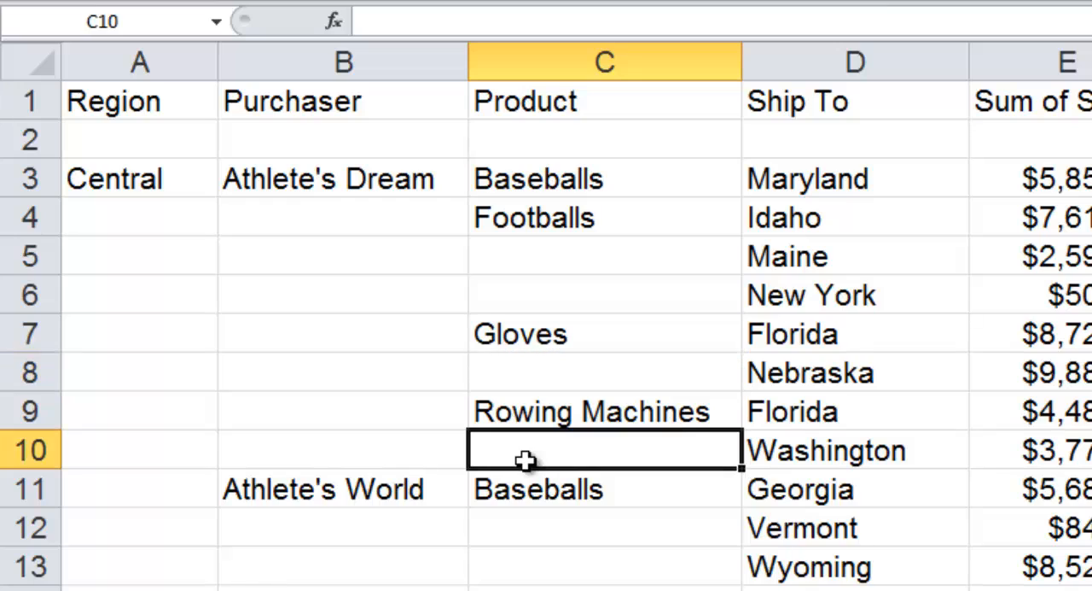
{"action": "left_click", "coordinate": [119, 227]}
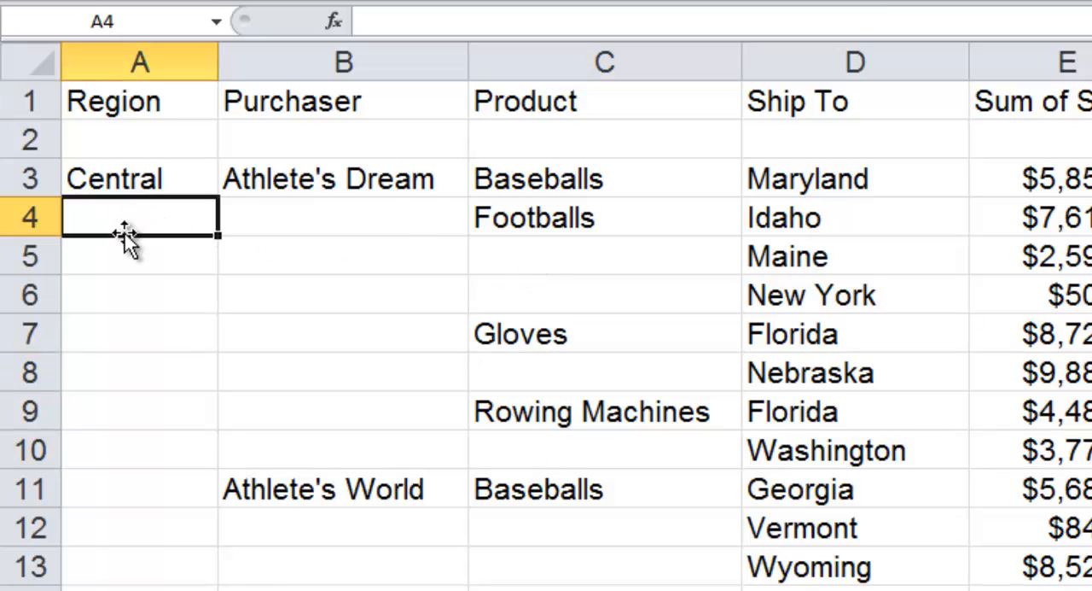
{"action": "left_click_drag", "start_coordinate": [122, 214], "coordinate": [128, 590]}
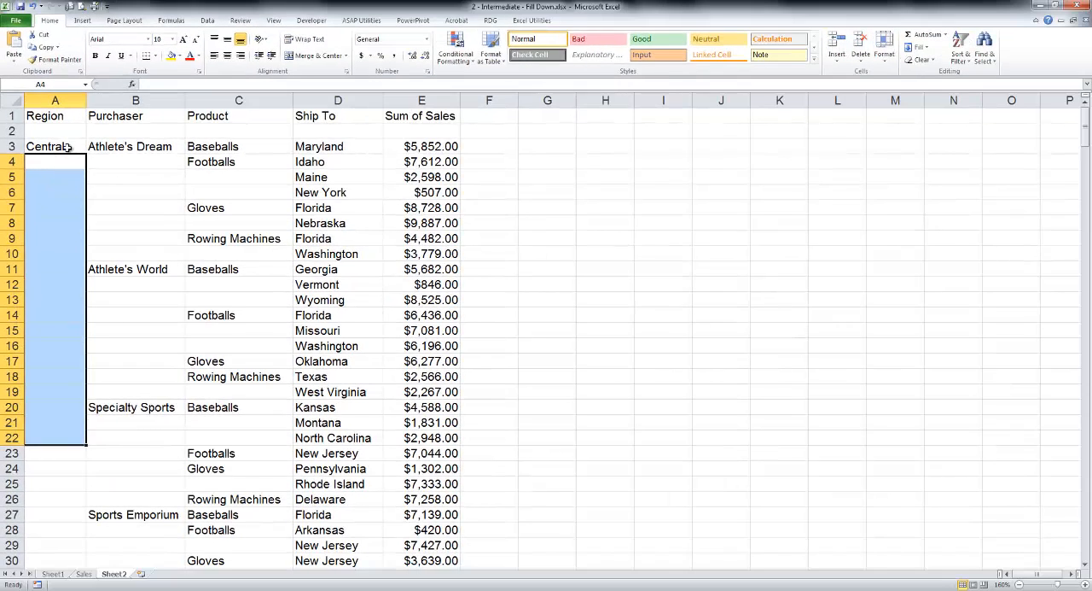
Select the data range A3:E340 and use Go To Special to select only its blank cells.
{"action": "left_click_drag", "start_coordinate": [67, 148], "coordinate": [426, 392]}
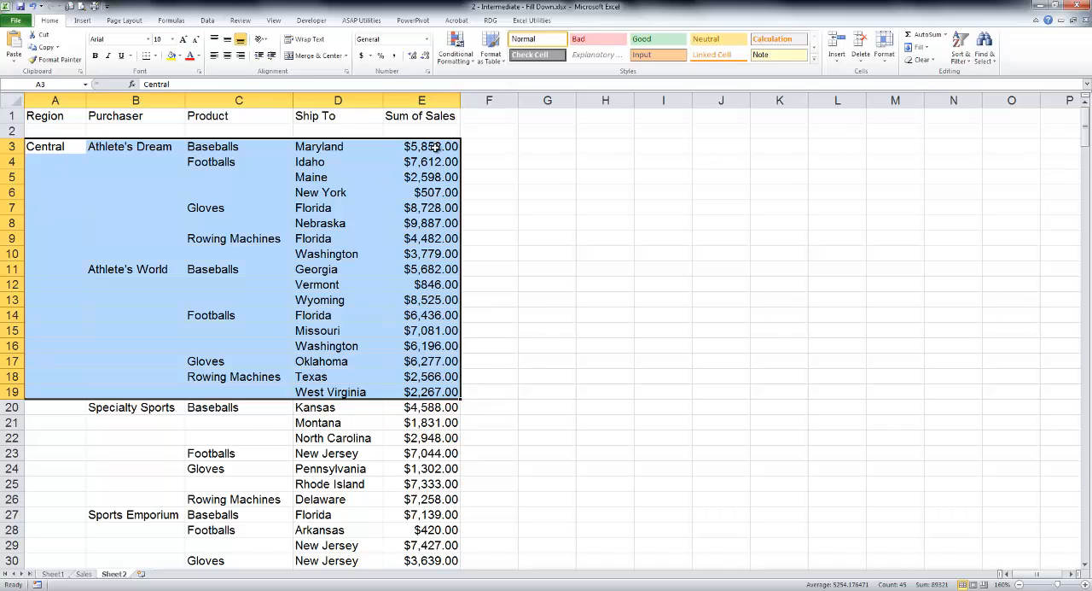
{"action": "mouse_move", "coordinate": [436, 146]}
{"action": "left_mouse_down"}
{"action": "mouse_move", "coordinate": [417, 362]}
{"action": "mouse_move", "coordinate": [416, 145]}
{"action": "left_mouse_up"}
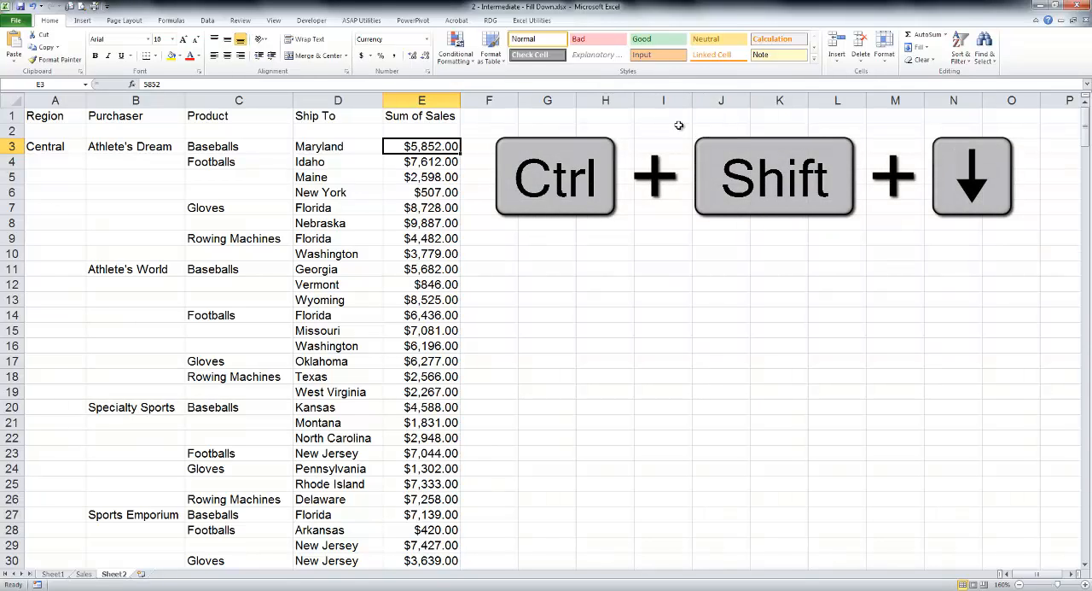
{"action": "key", "text": "ctrl+shift+Down"}
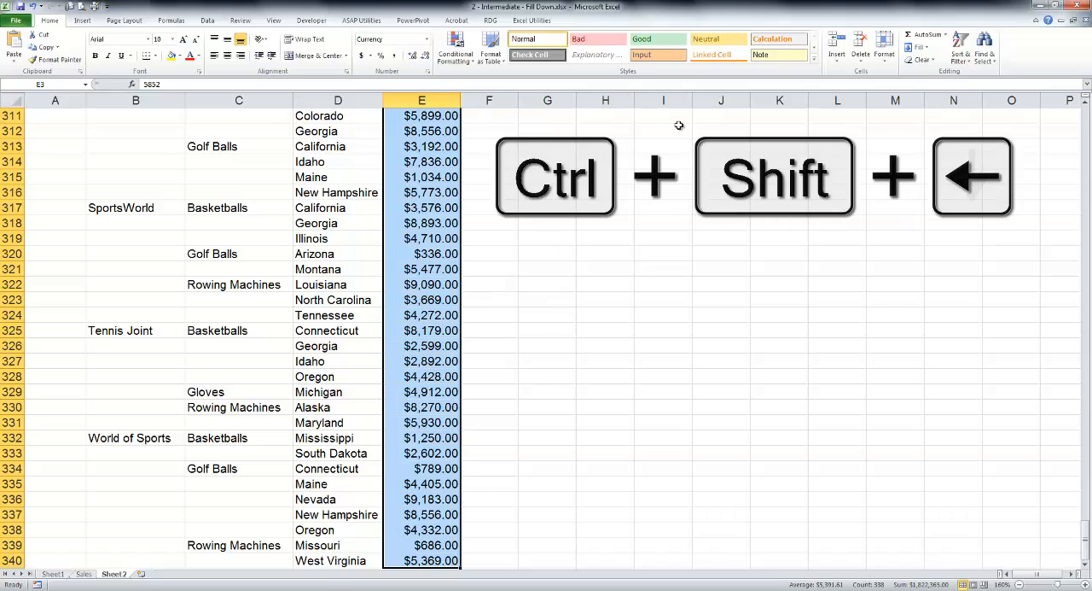
{"action": "key", "text": "ctrl+shift+Left"}
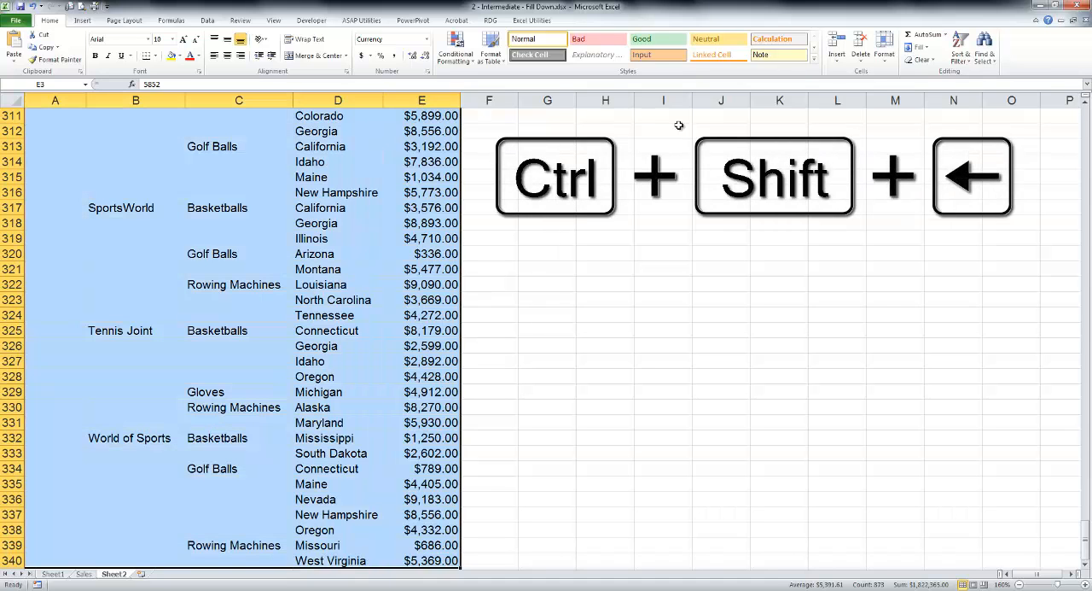
{"action": "left_click_drag", "start_coordinate": [1086, 543], "coordinate": [1059, 81]}
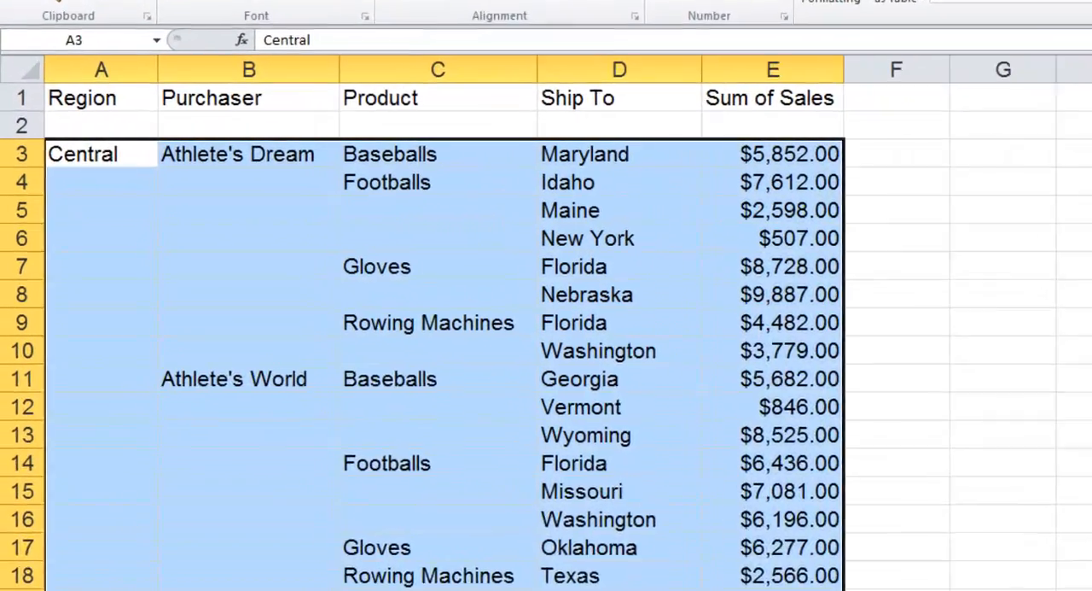
{"action": "key", "text": "F5"}
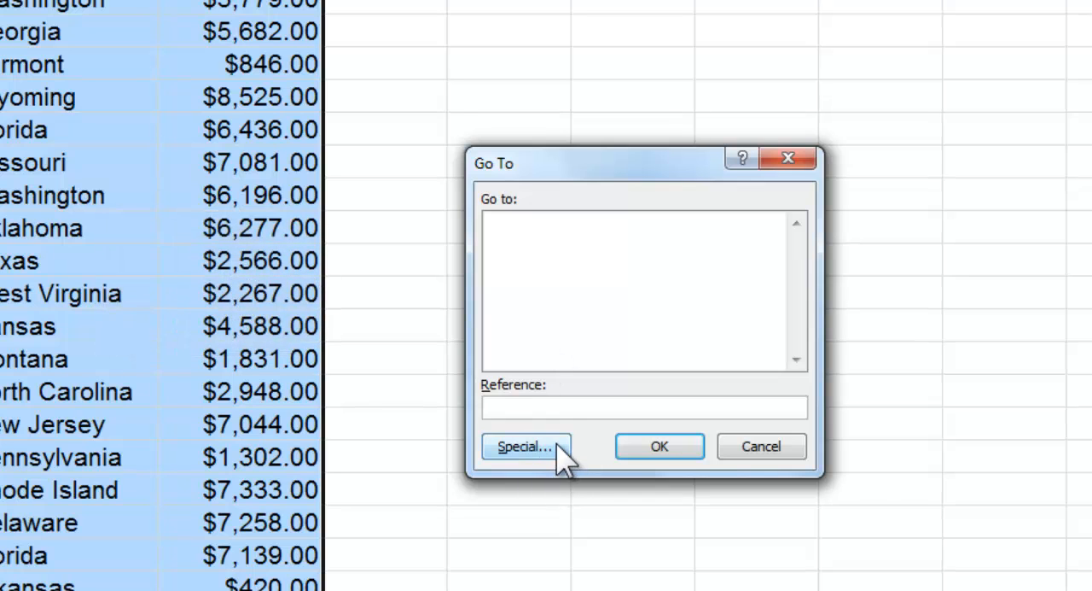
{"action": "left_click", "coordinate": [524, 446]}
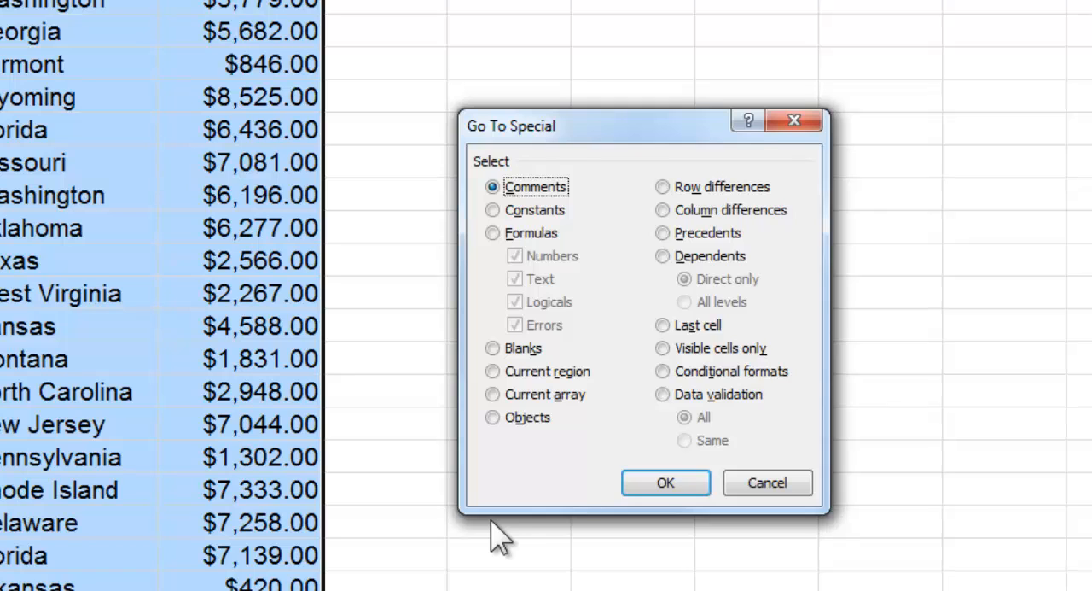
{"action": "left_click", "coordinate": [500, 355]}
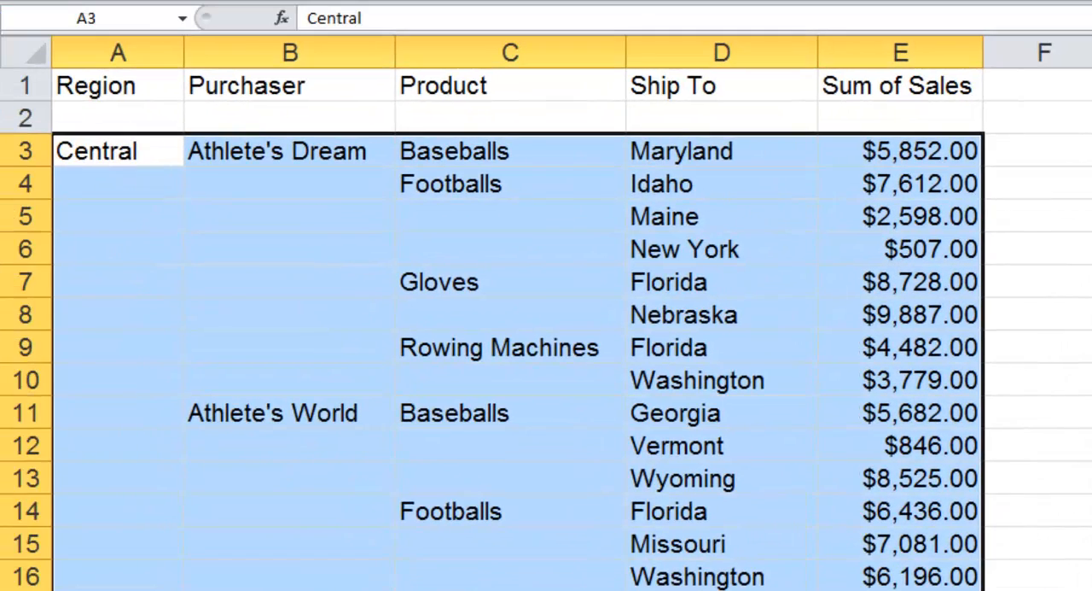
{"action": "key", "text": "Return"}
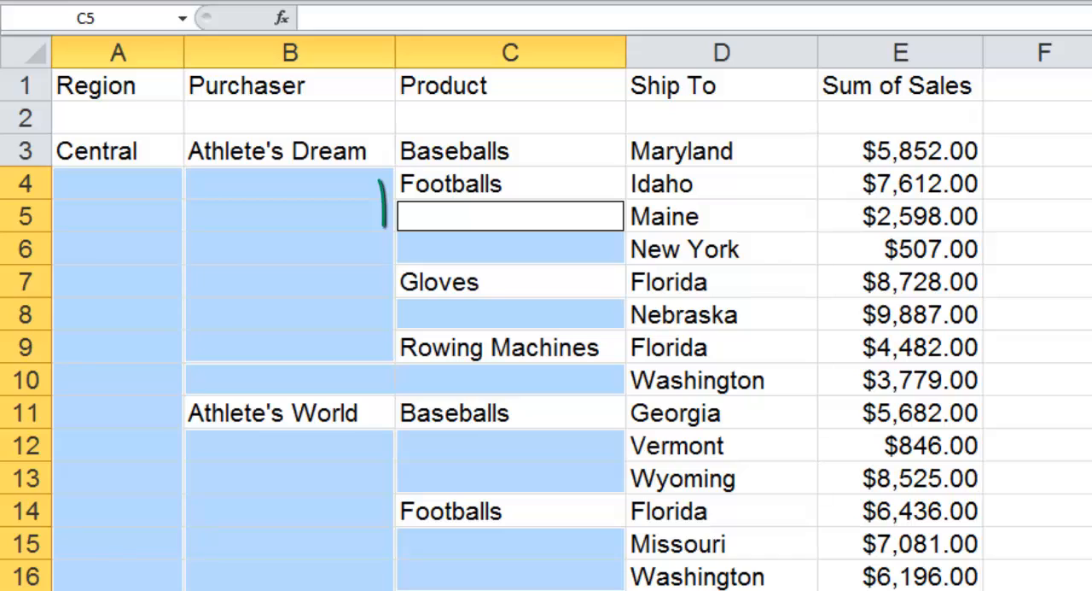
Fill all selected blank cells at once with a formula pointing to the cell above, =C4.
{"action": "type", "text": "="}
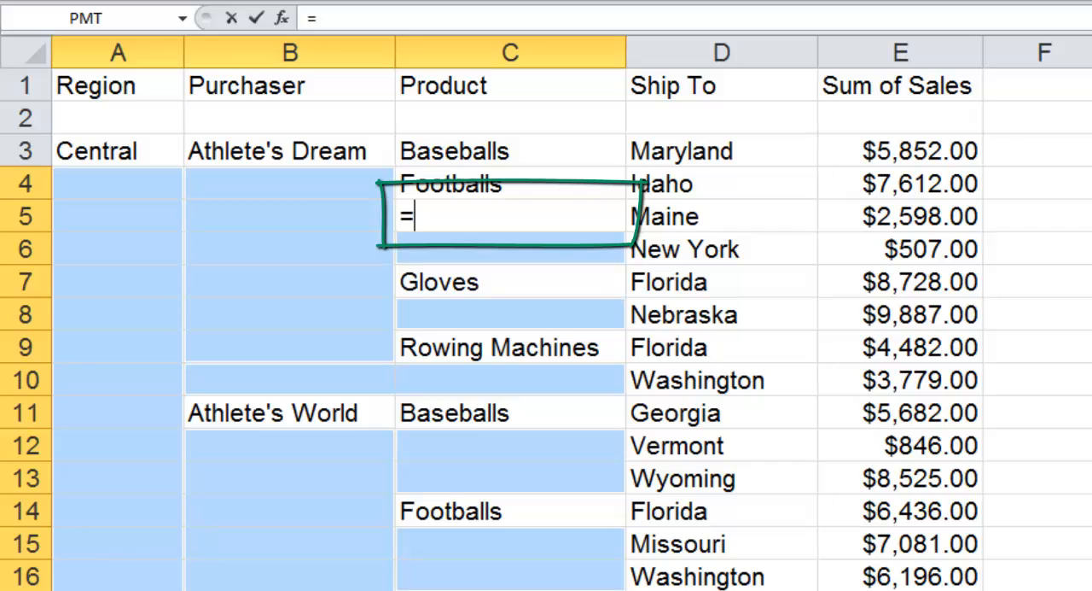
{"action": "type", "text": "C4"}
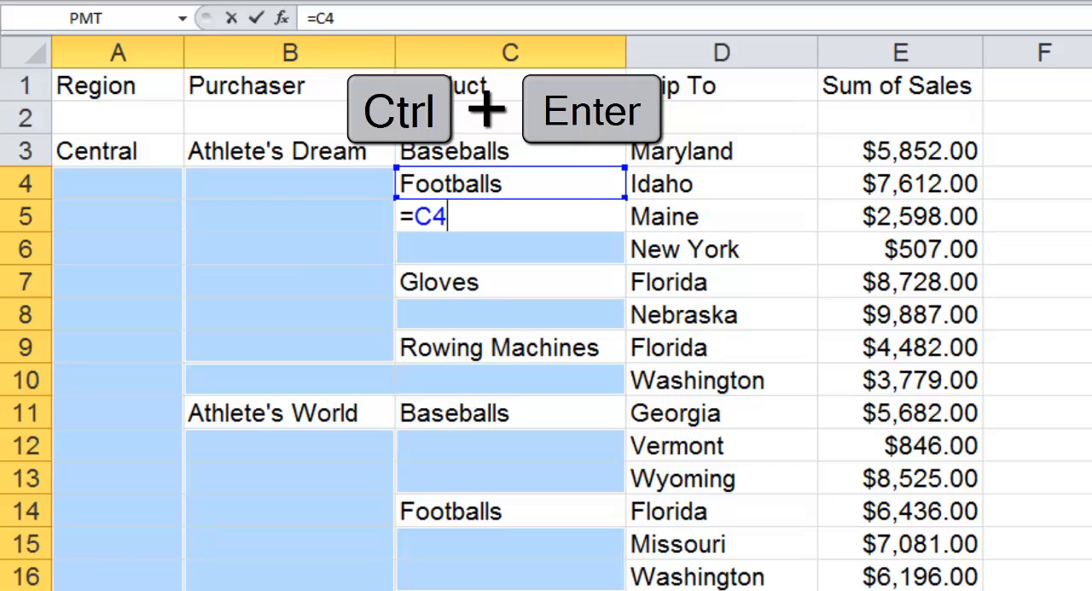
{"action": "key", "text": "ctrl+Return"}
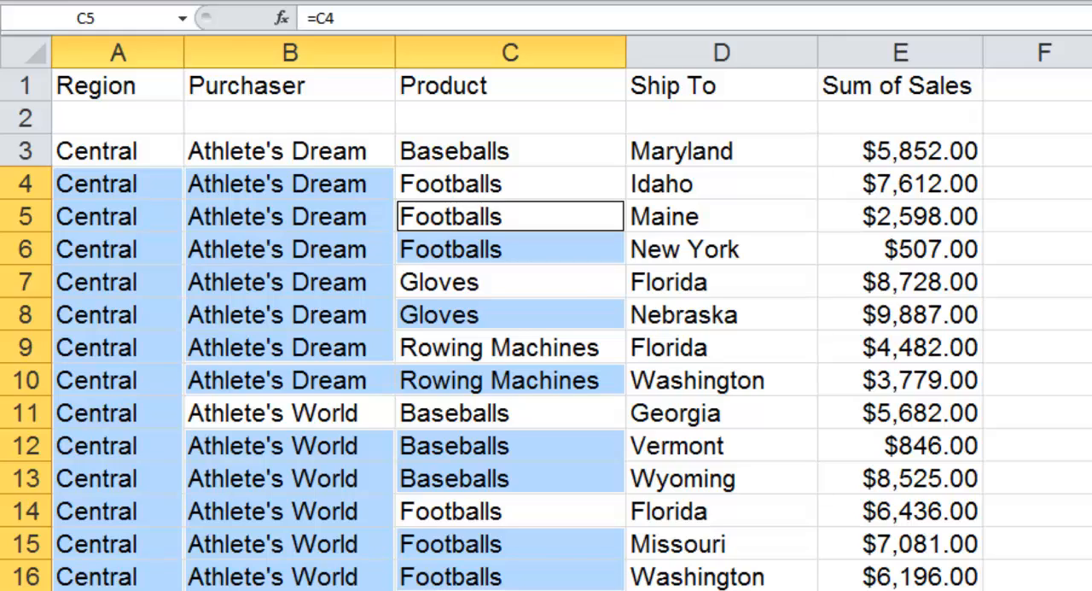
Change A3 to East to test the linked formulas, then undo the entry.
{"action": "left_click", "coordinate": [147, 153]}
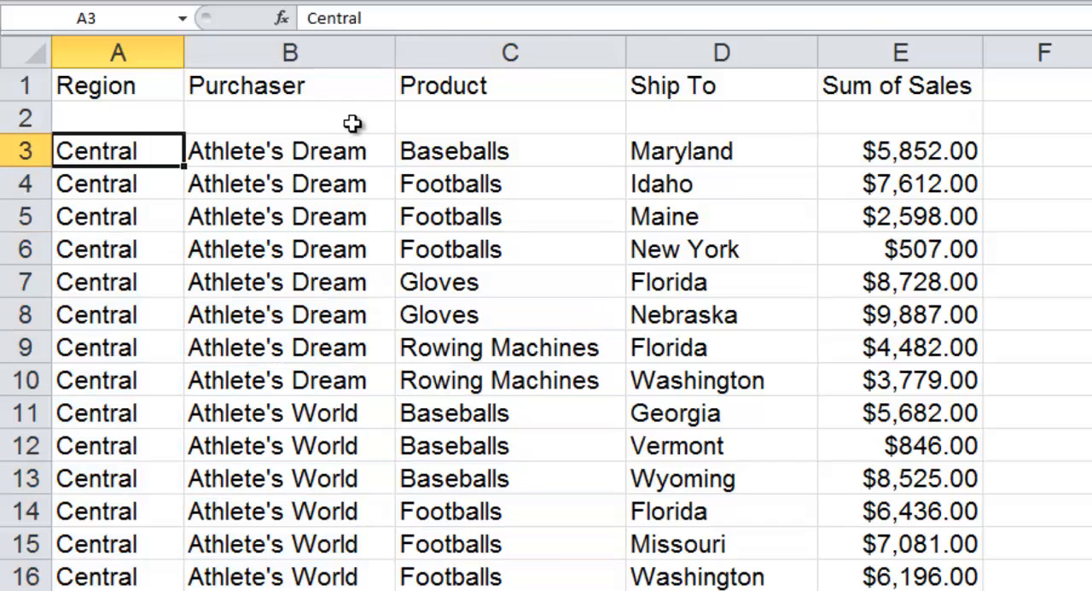
{"action": "type", "text": "East"}
{"action": "key", "text": "Return"}
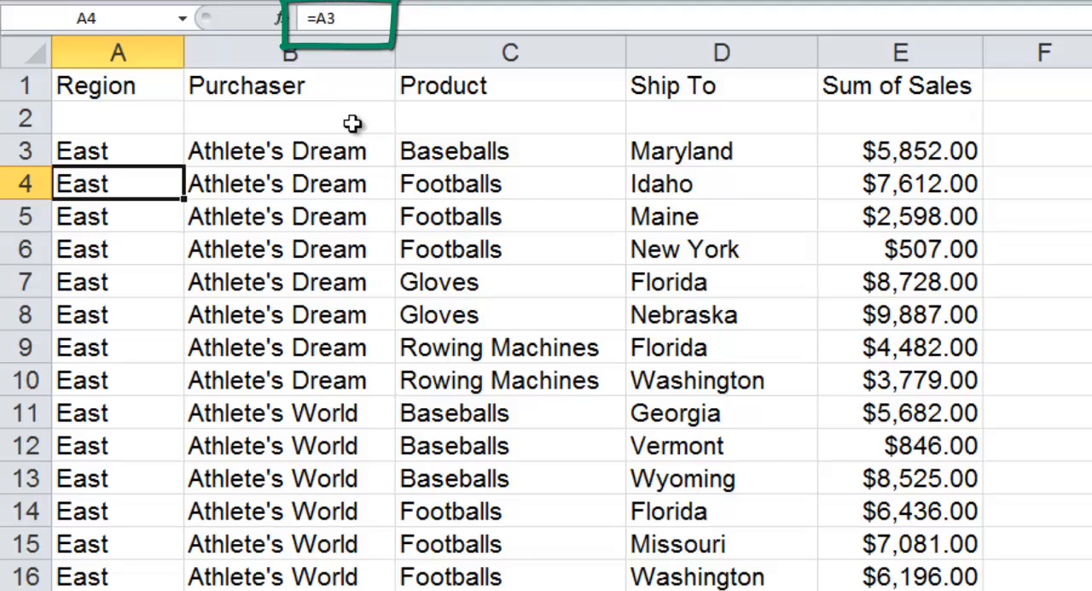
{"action": "key", "text": "ctrl+z"}
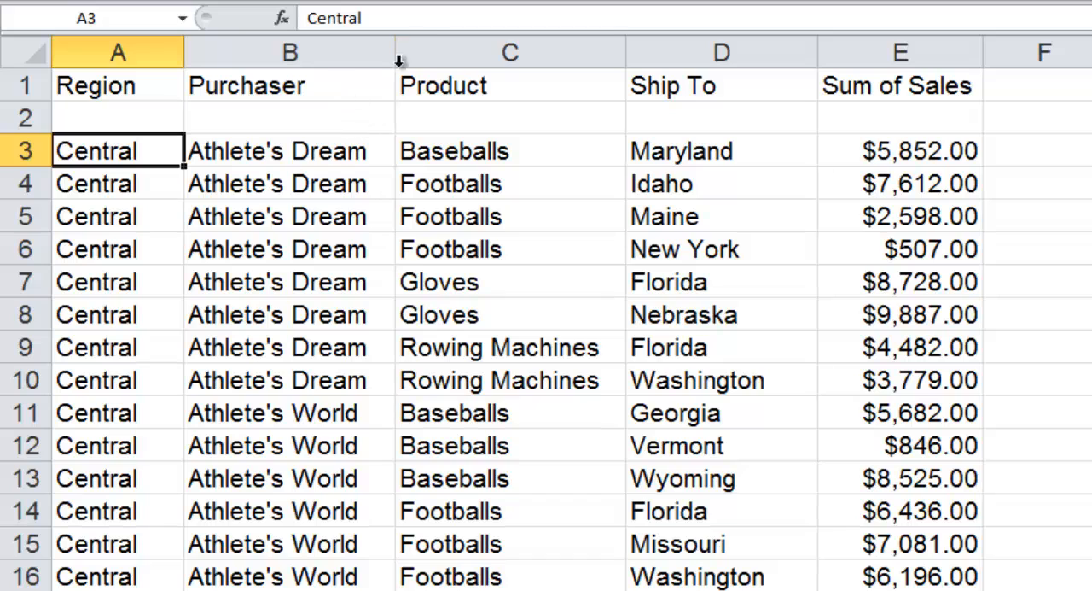
Copy columns A through C and paste them back onto themselves as values only.
{"action": "left_click", "coordinate": [141, 43]}
{"action": "left_click_drag", "start_coordinate": [141, 43], "coordinate": [522, 53]}
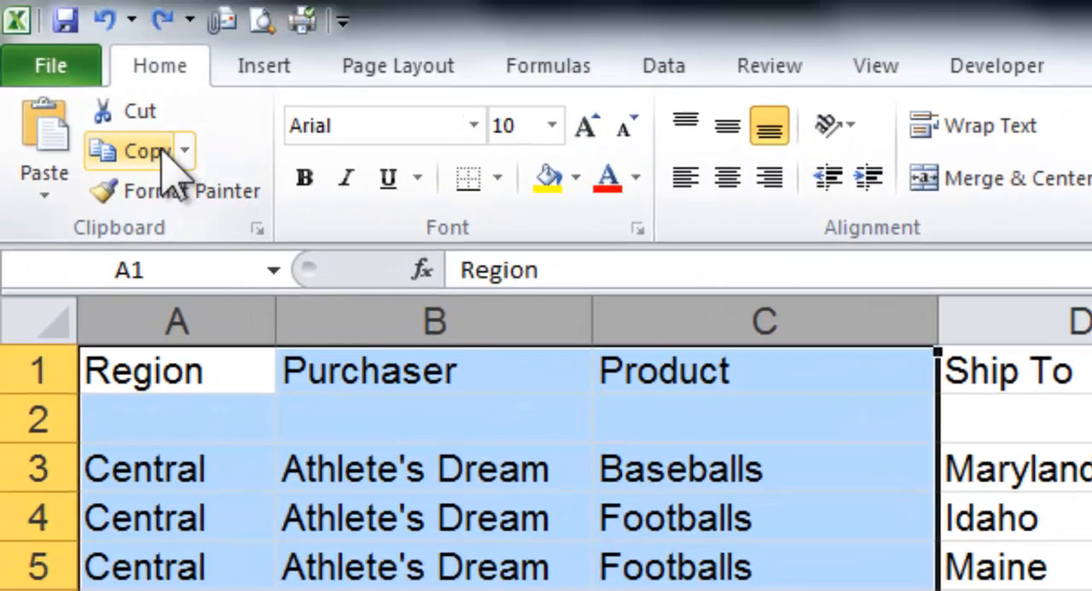
{"action": "left_click", "coordinate": [160, 150]}
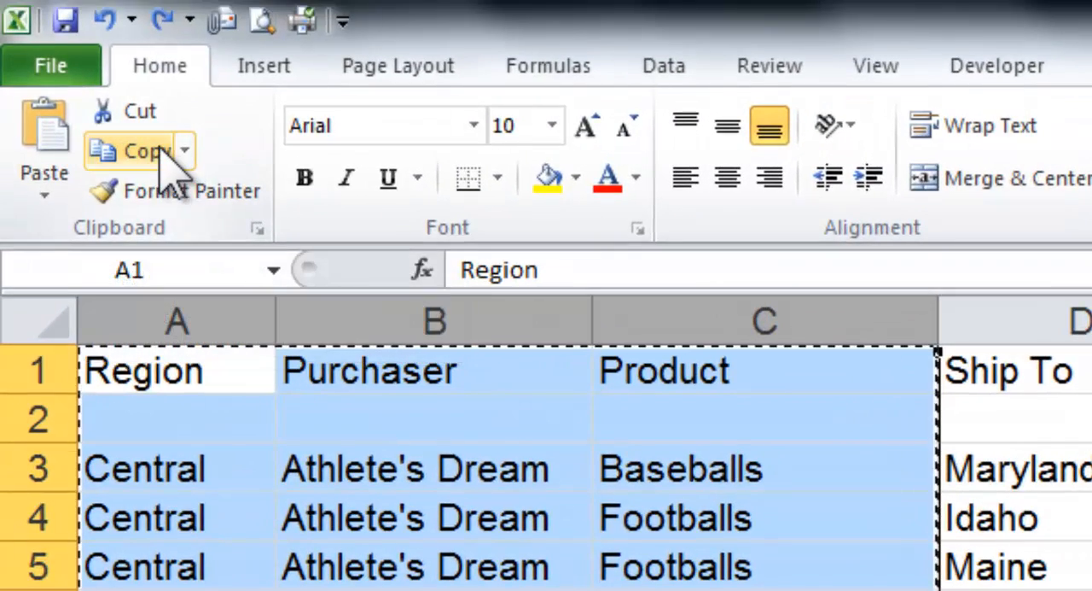
{"action": "left_click", "coordinate": [65, 202]}
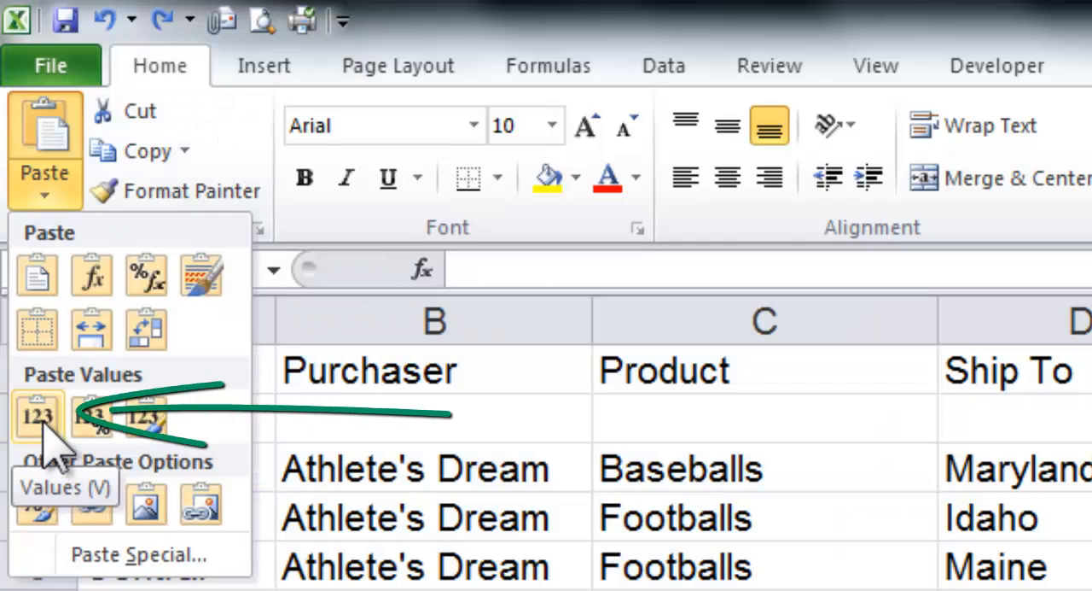
{"action": "left_click", "coordinate": [39, 416]}
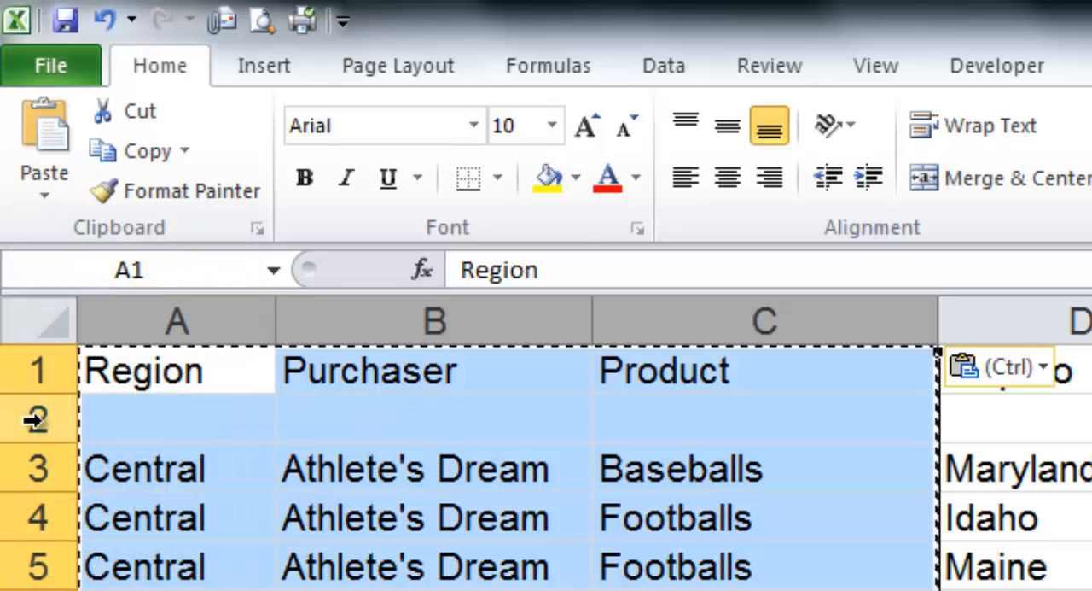
{"action": "left_click", "coordinate": [208, 461]}
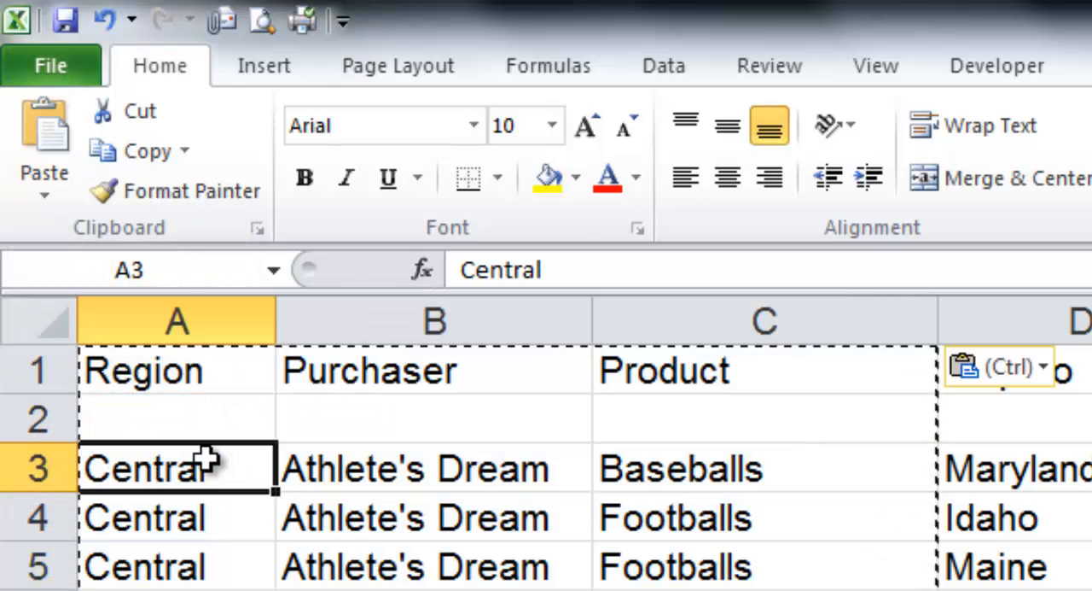
{"action": "key", "text": "Escape"}
{"action": "left_click", "coordinate": [153, 520]}
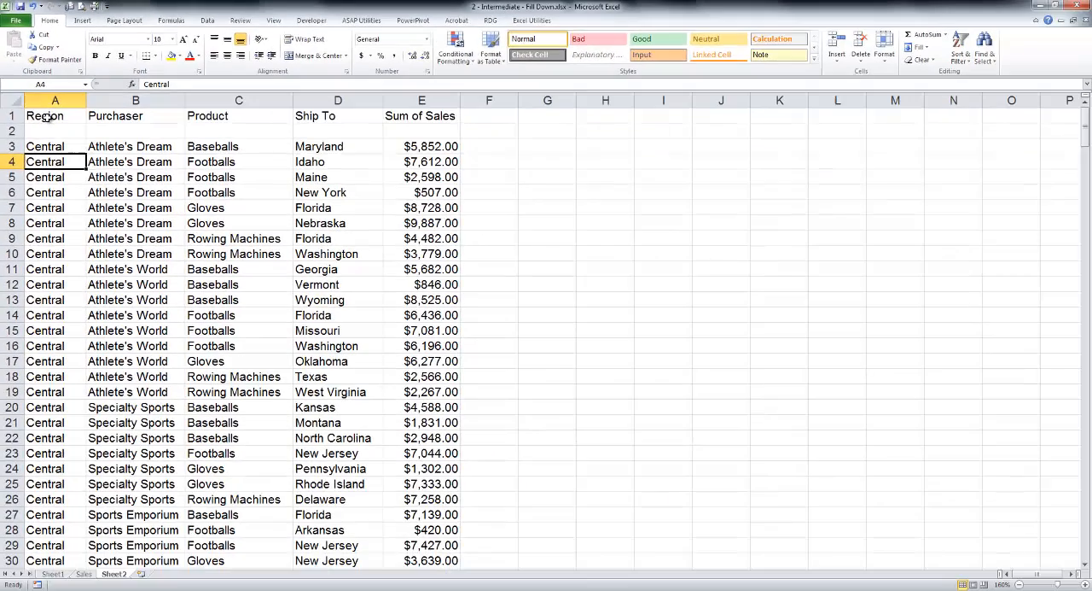
{"action": "left_click", "coordinate": [149, 373]}
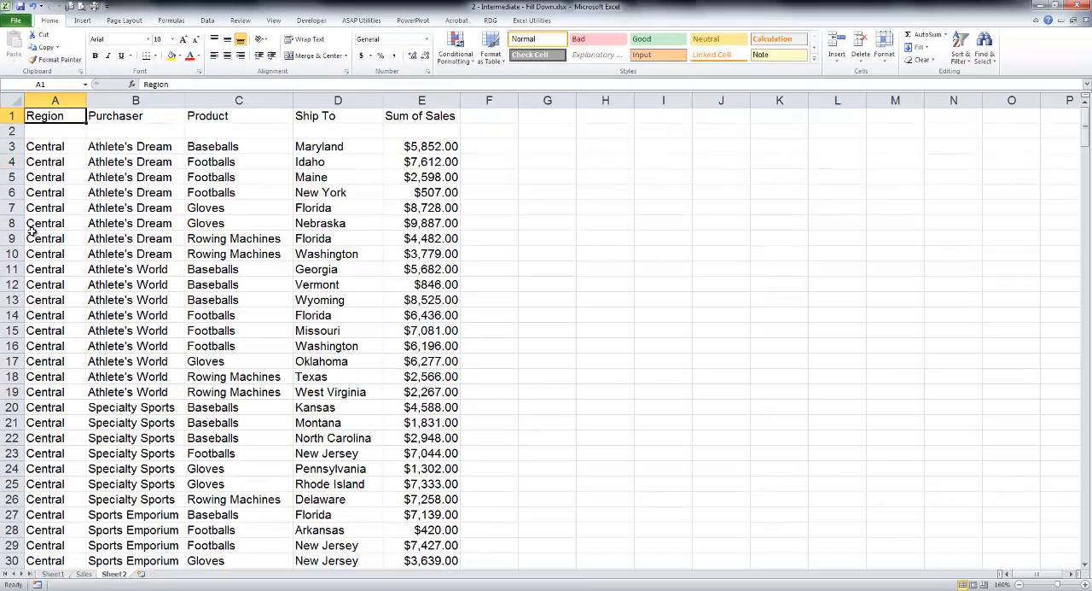